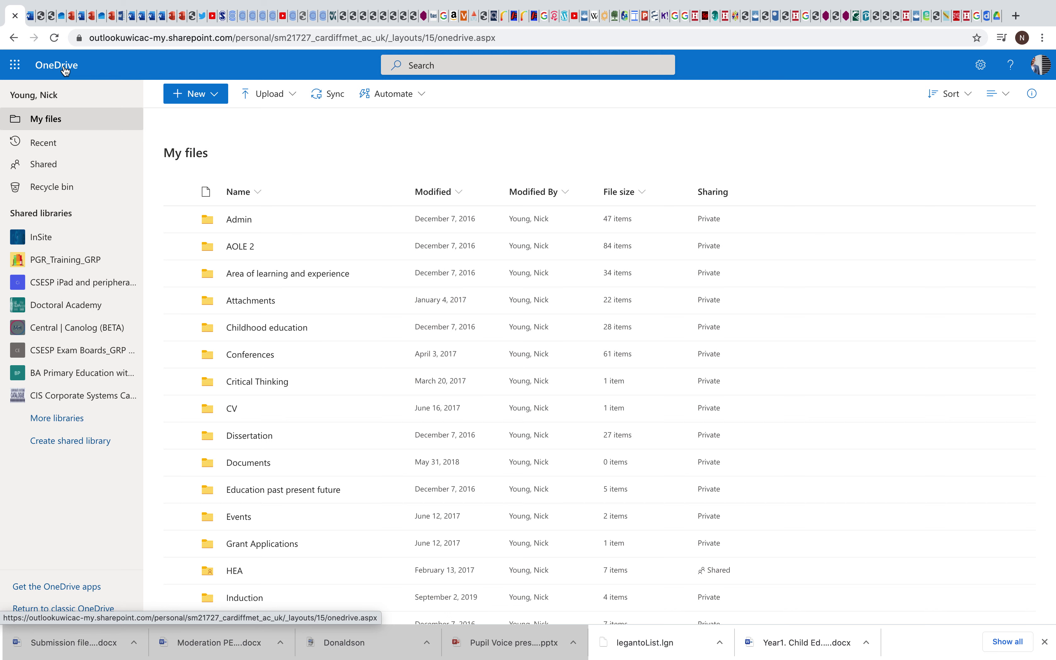
Reload OneDrive's My files from the app launcher and open the New menu
left_click(16, 69)
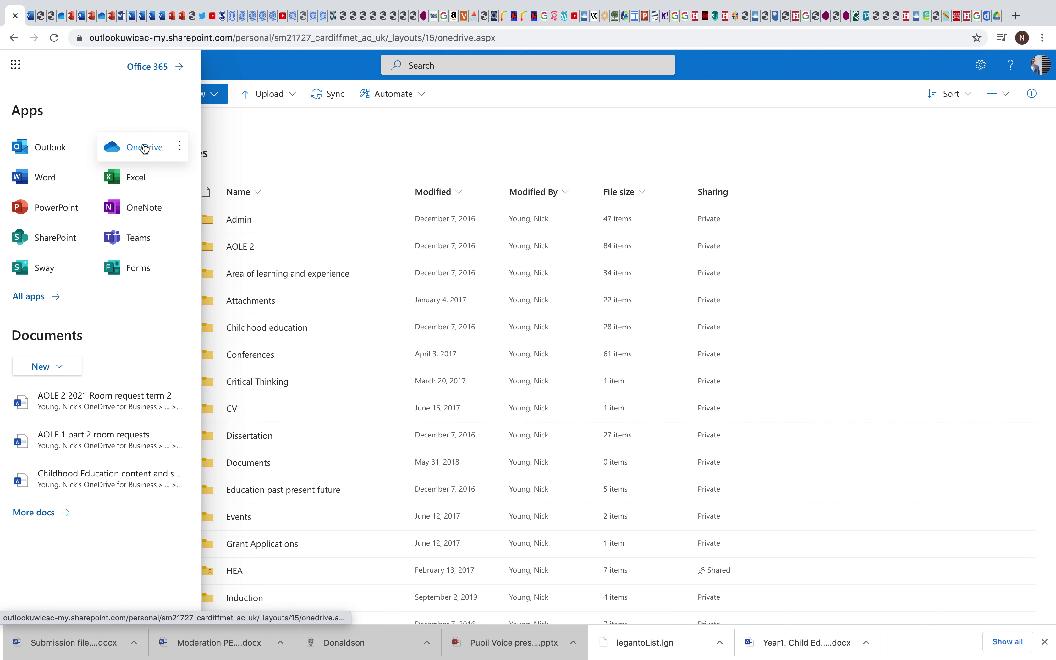
left_click(145, 148)
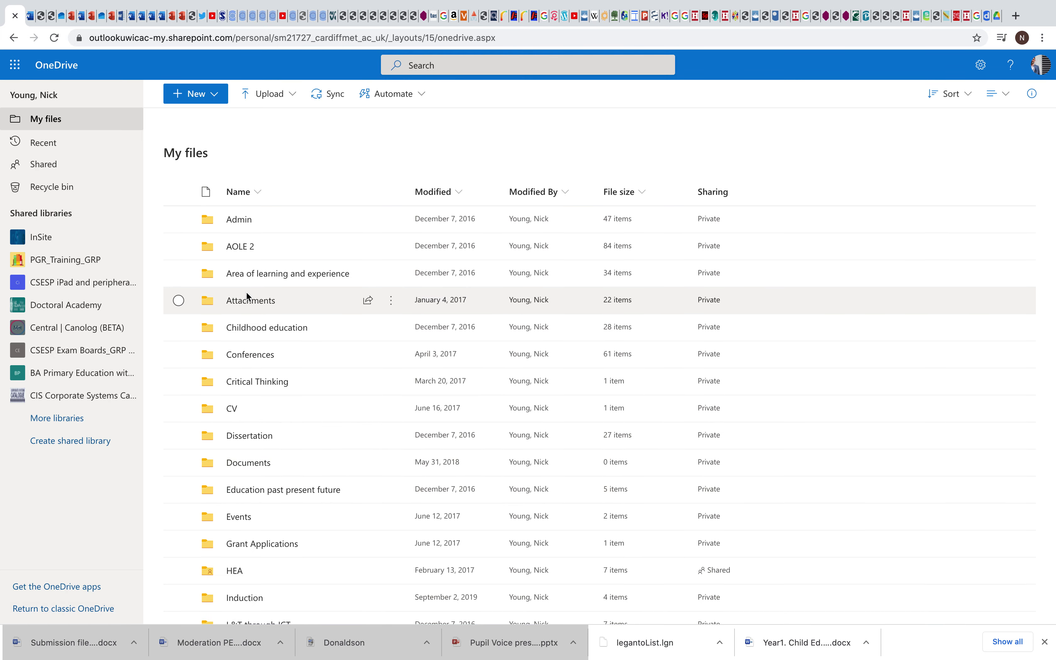
left_click(189, 94)
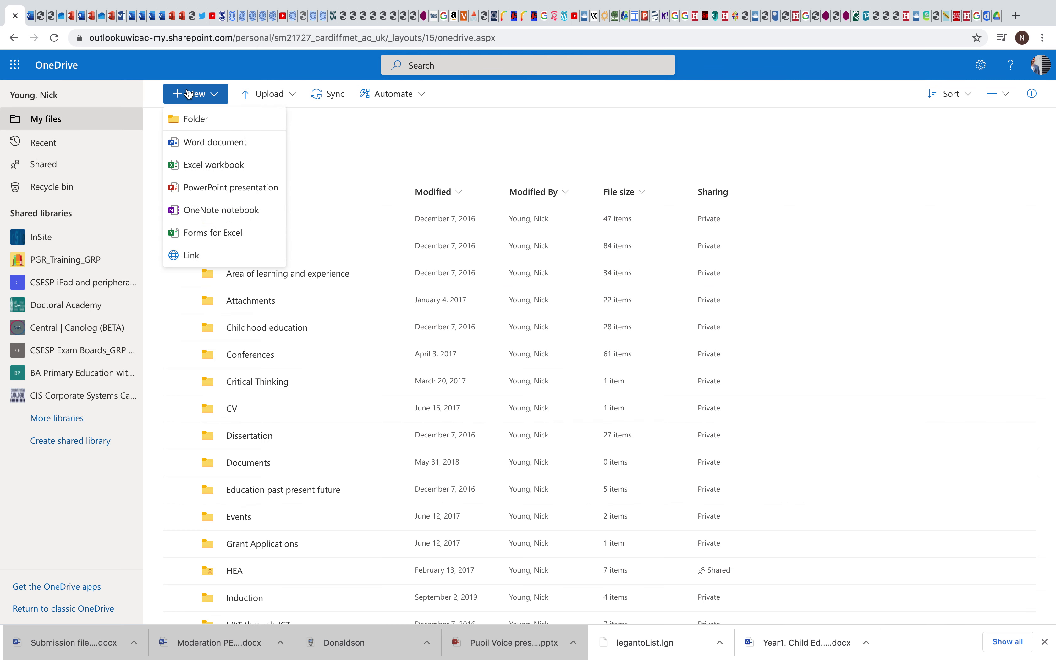
left_click(211, 126)
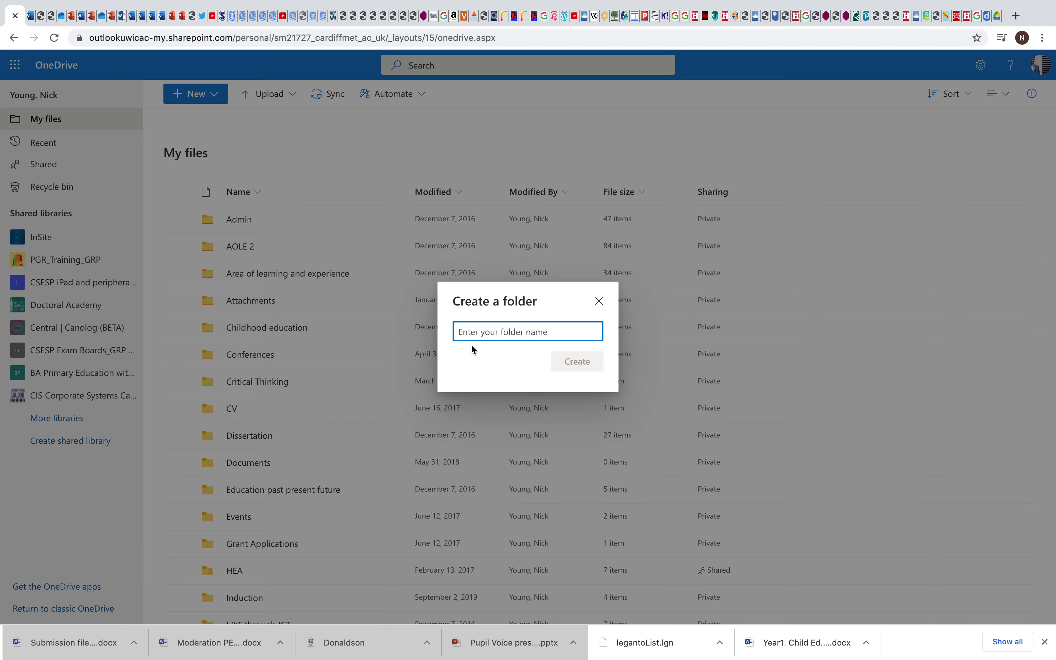
left_click(599, 301)
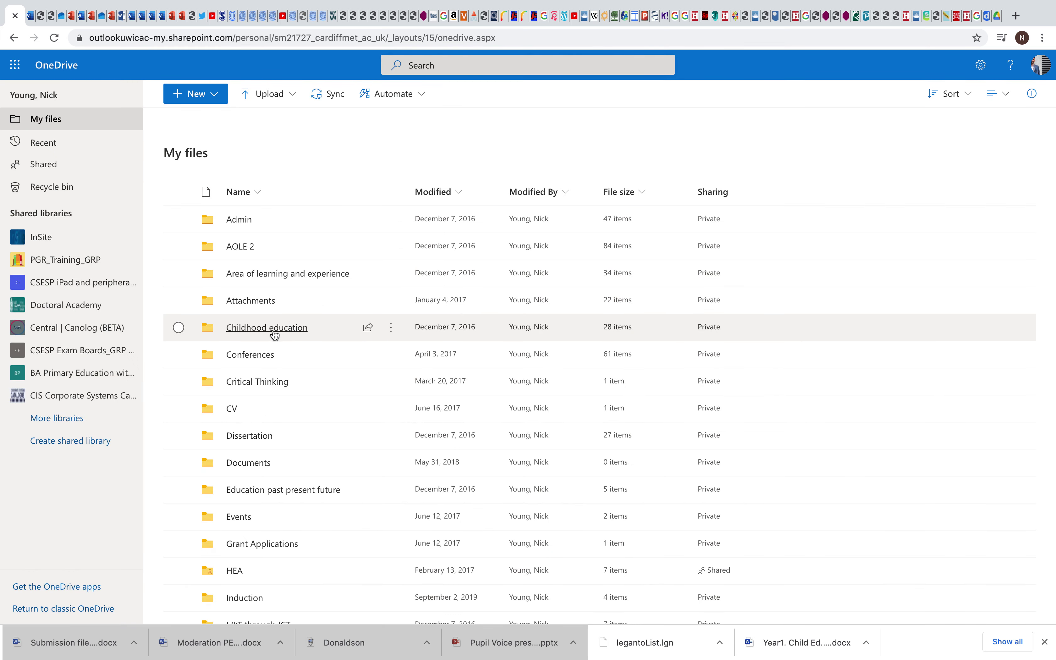
left_click(367, 332)
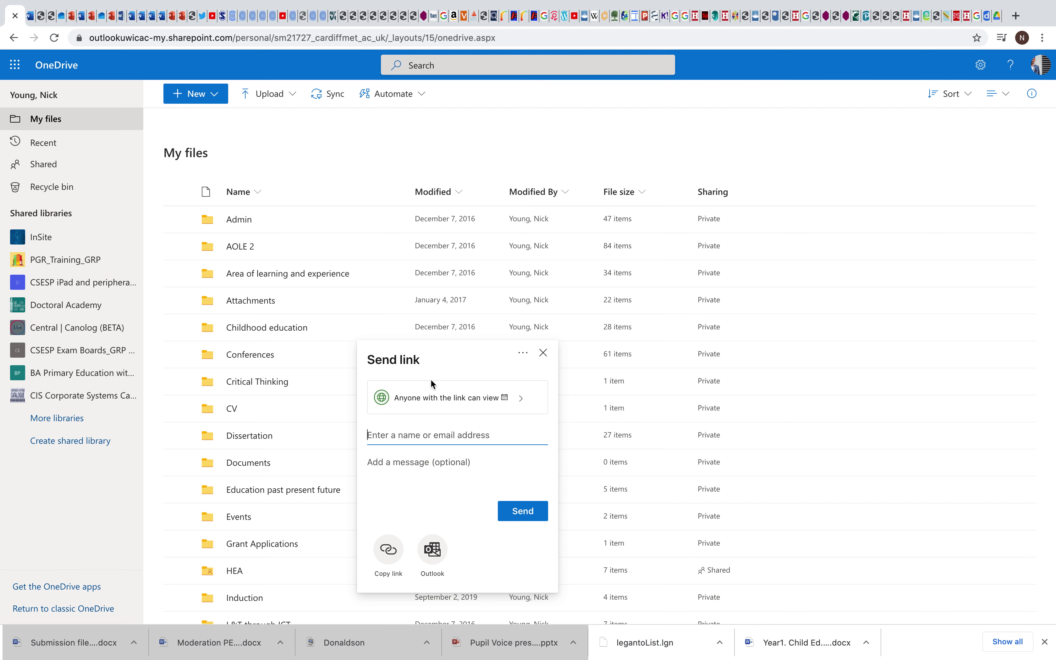
left_click(517, 399)
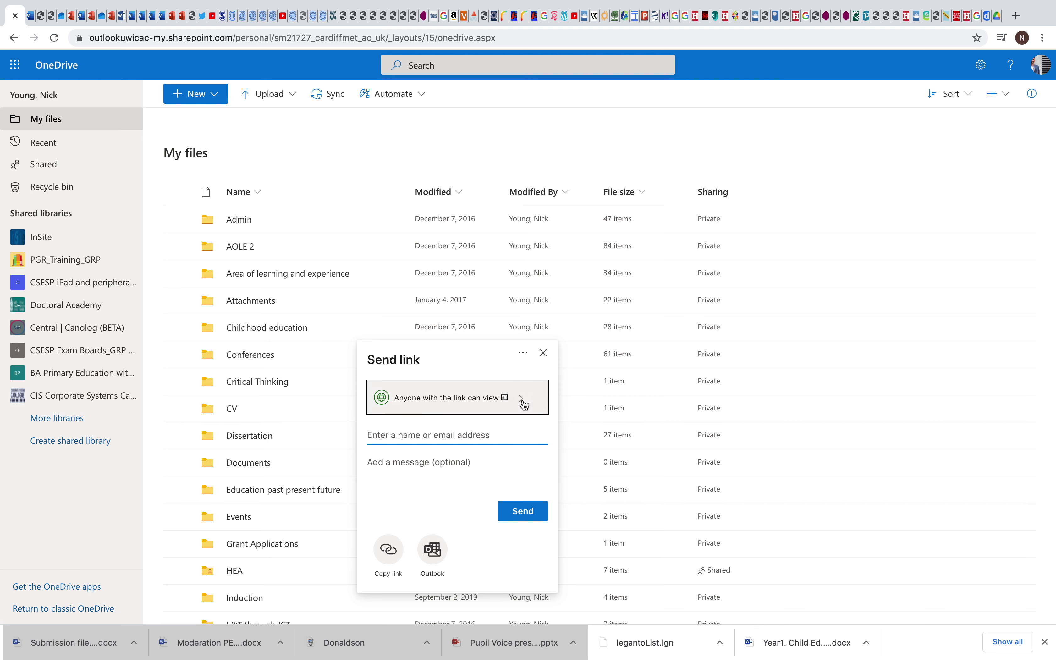
left_click(373, 532)
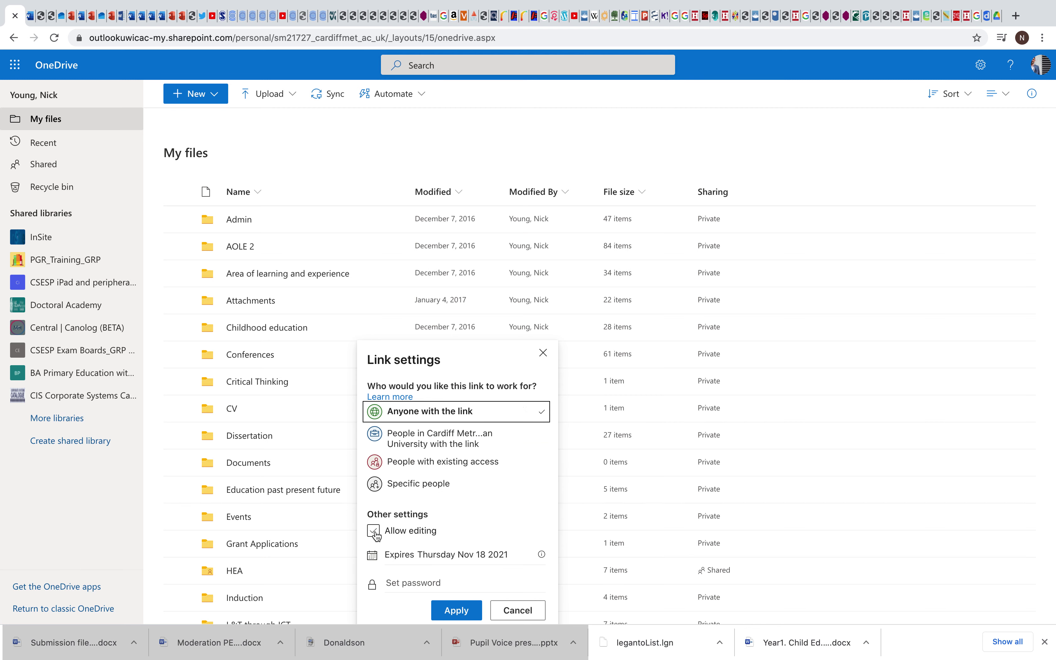
left_click(392, 541)
left_click(543, 352)
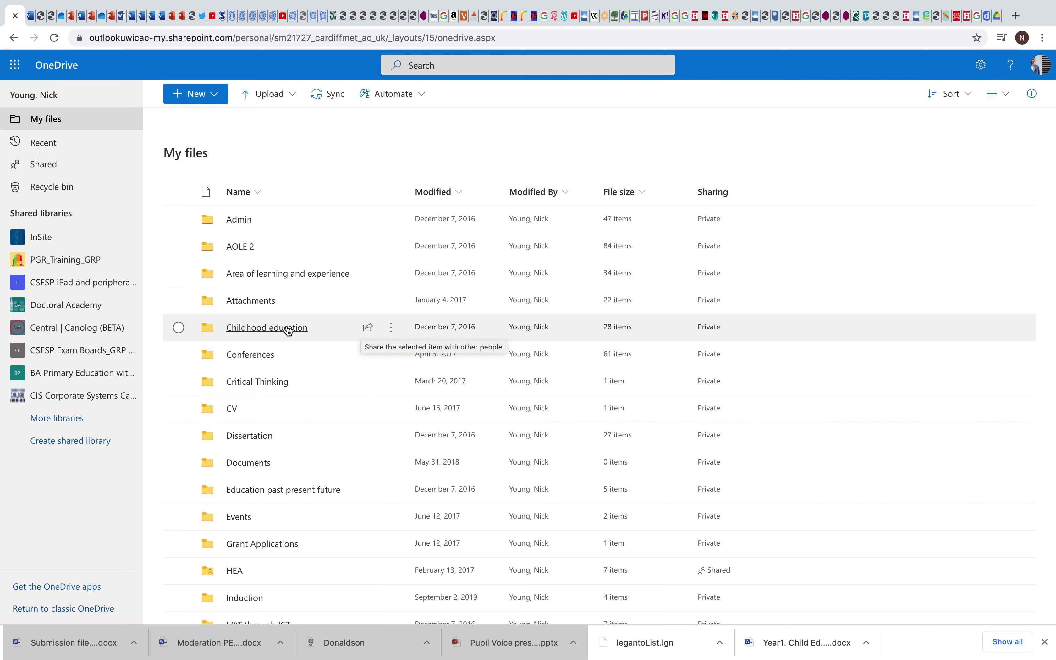
left_click(273, 328)
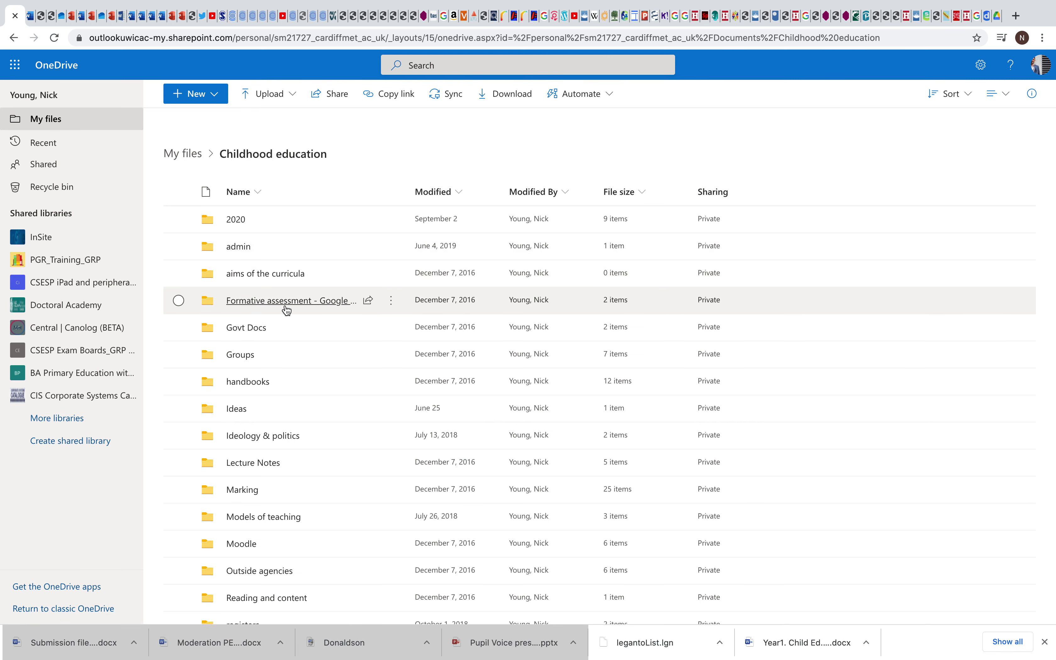
Create a blank Word document named 'Document' from the Childhood education folder's New menu
scroll(312, 365, "down", 2)
scroll(313, 363, "up", 2)
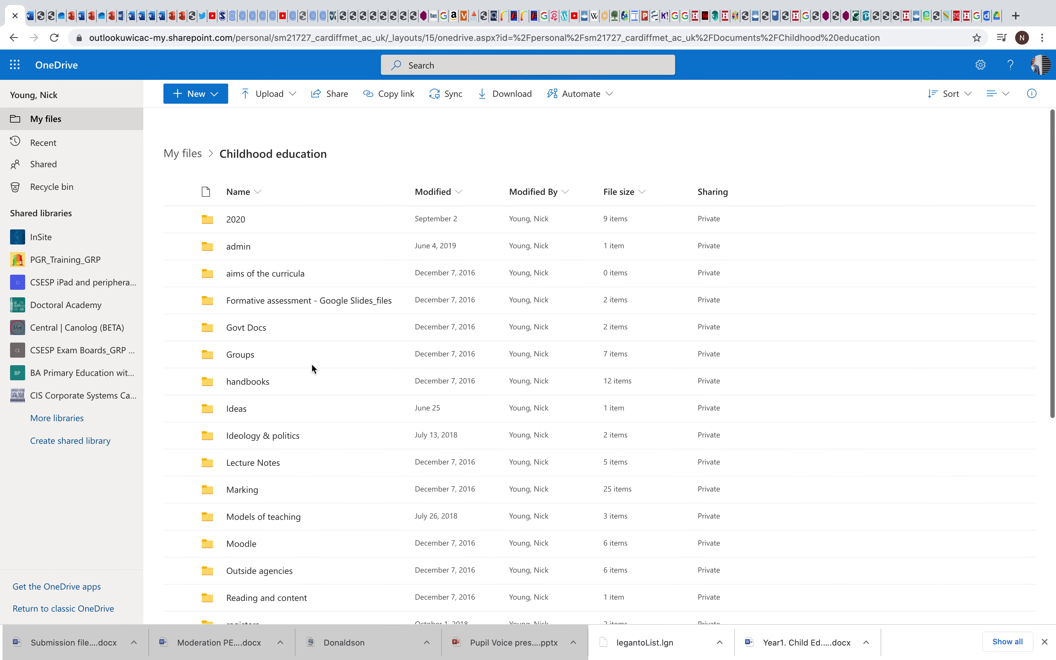
scroll(336, 401, "down", 10)
scroll(336, 402, "up", 10)
left_click(201, 100)
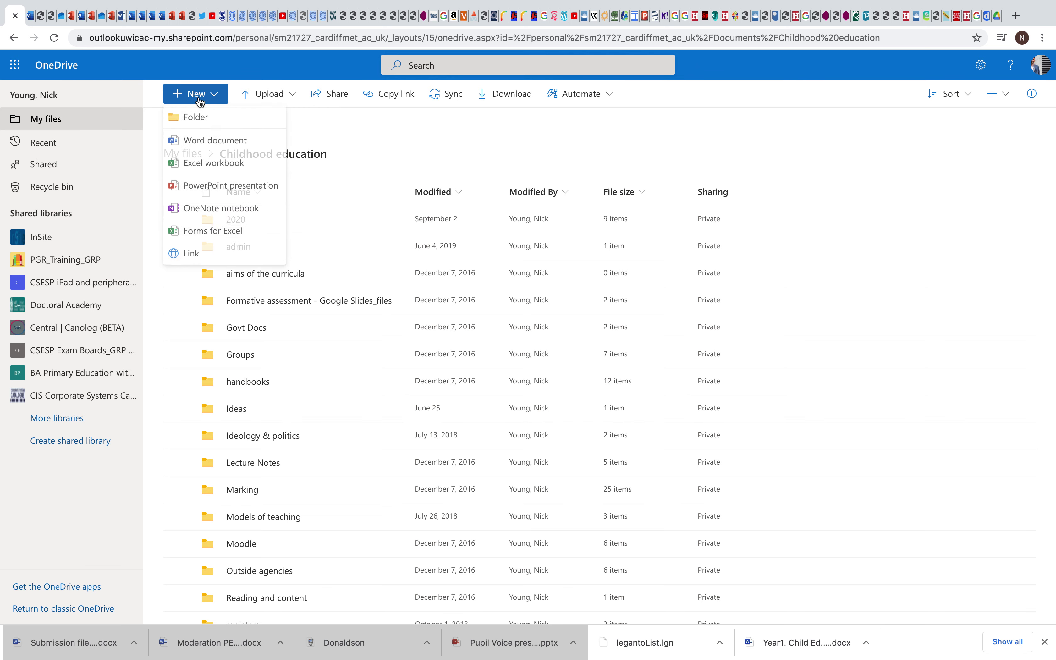
left_click(206, 146)
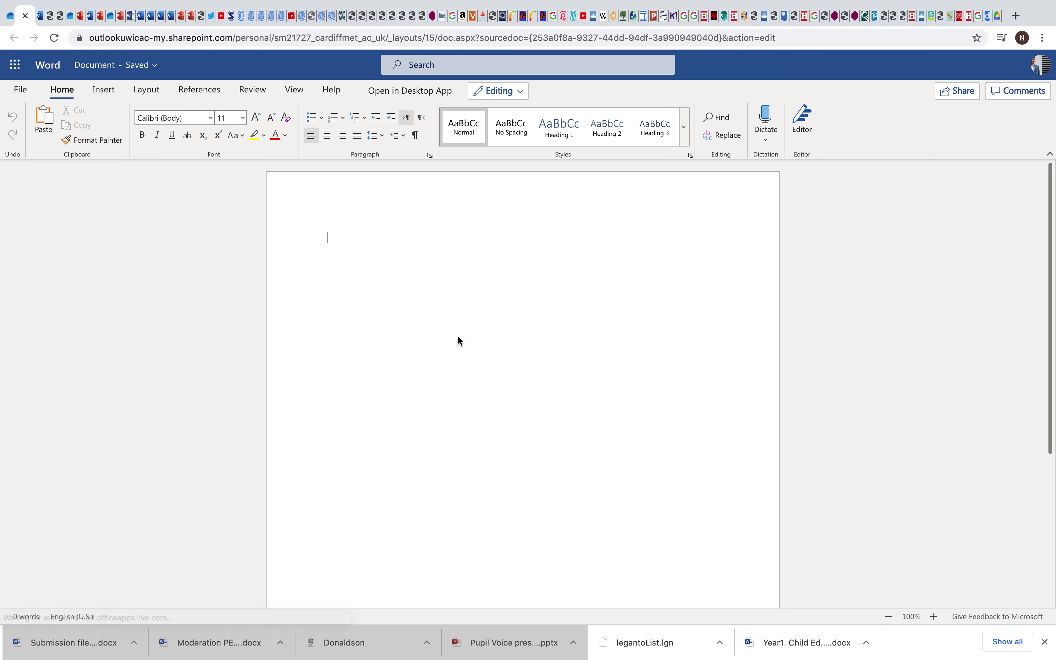
Title the document 'Childhood ed assessment', list three group members' names beneath it, then close it
type("Childhood ")
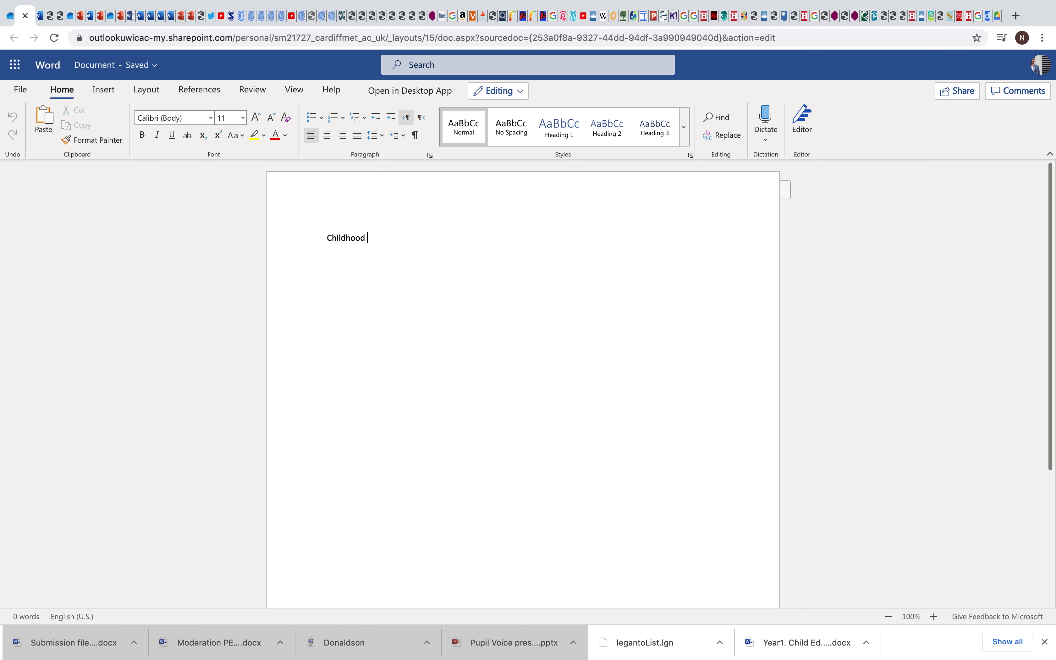
type("ed assessment")
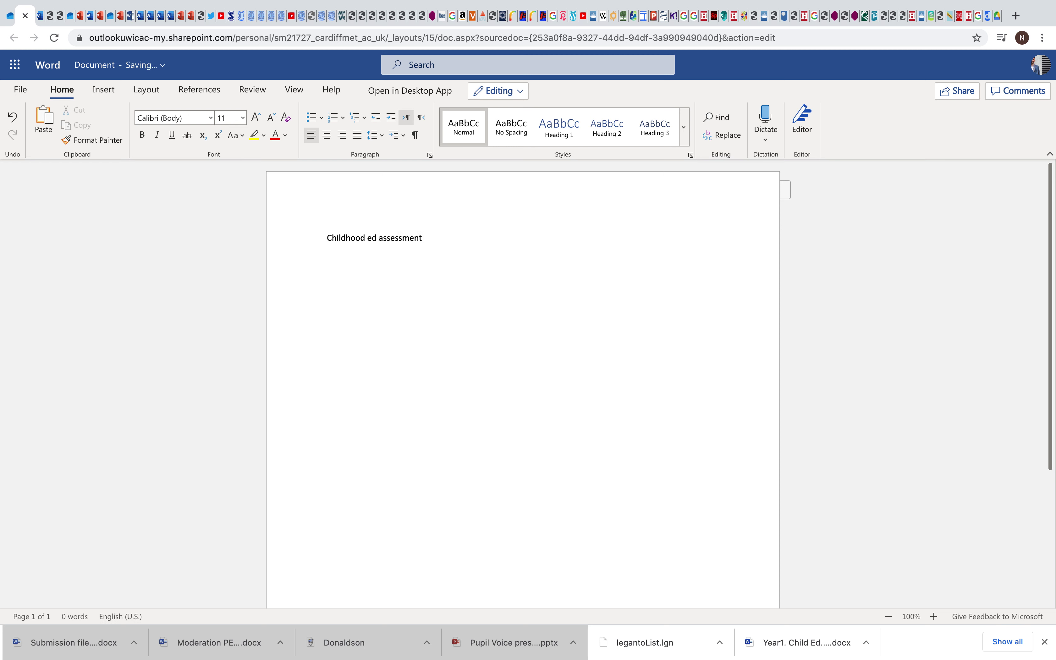
key("Return")
type("JOE -")
key("Return")
type("Emilyt")
key("BackSpace")
type("- Robert -")
key("Return")
left_click(25, 16)
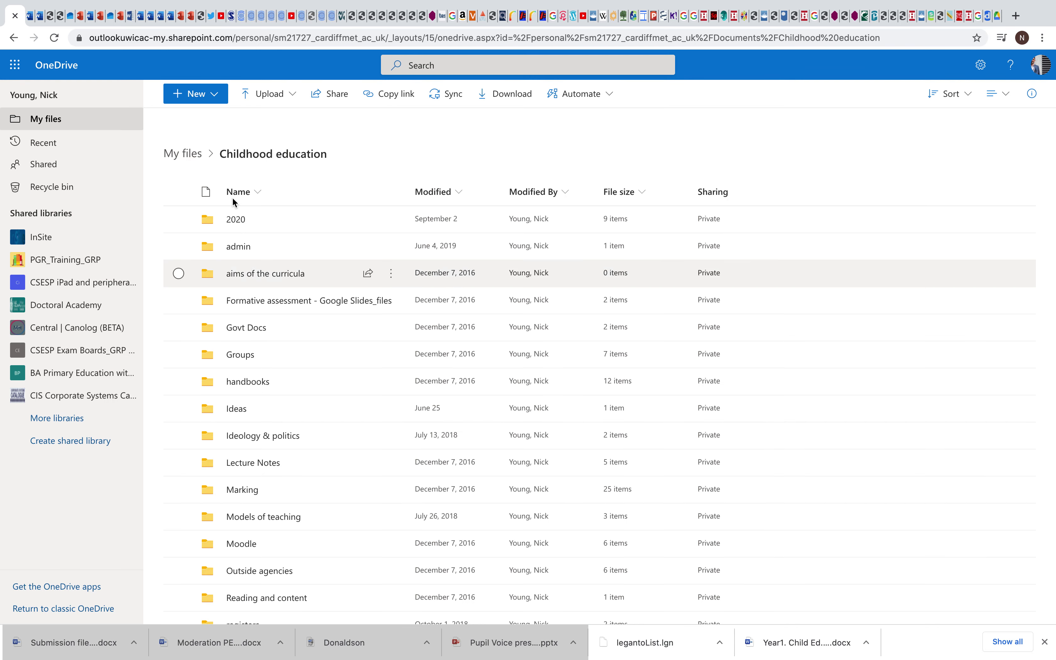
Check OneDrive's New options, then switch to the Google Drive My Drive tab
left_click(207, 96)
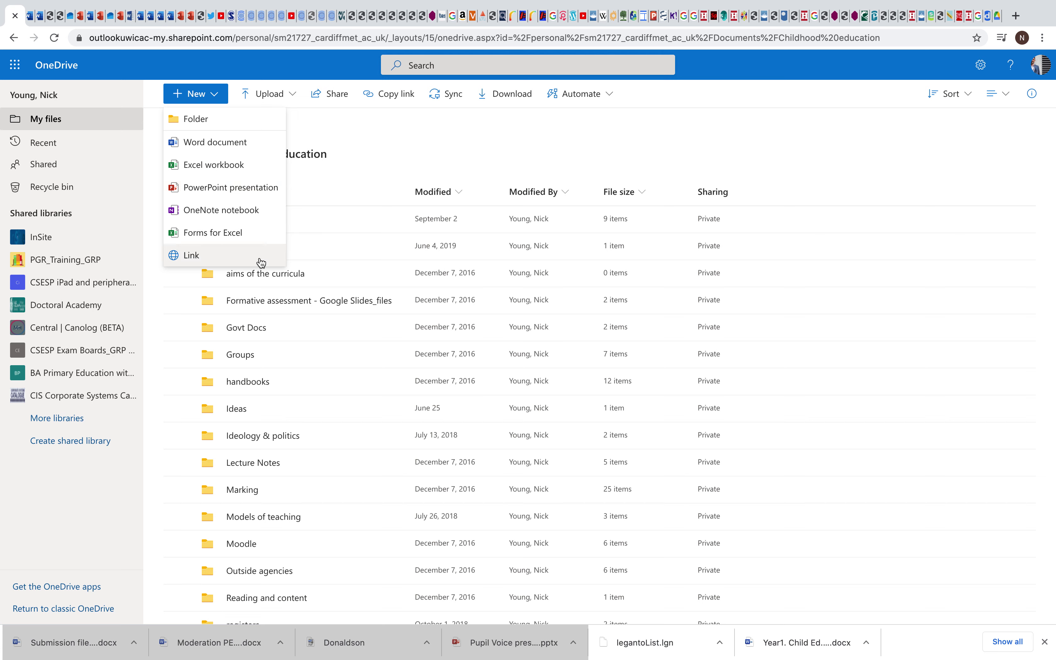
left_click(999, 16)
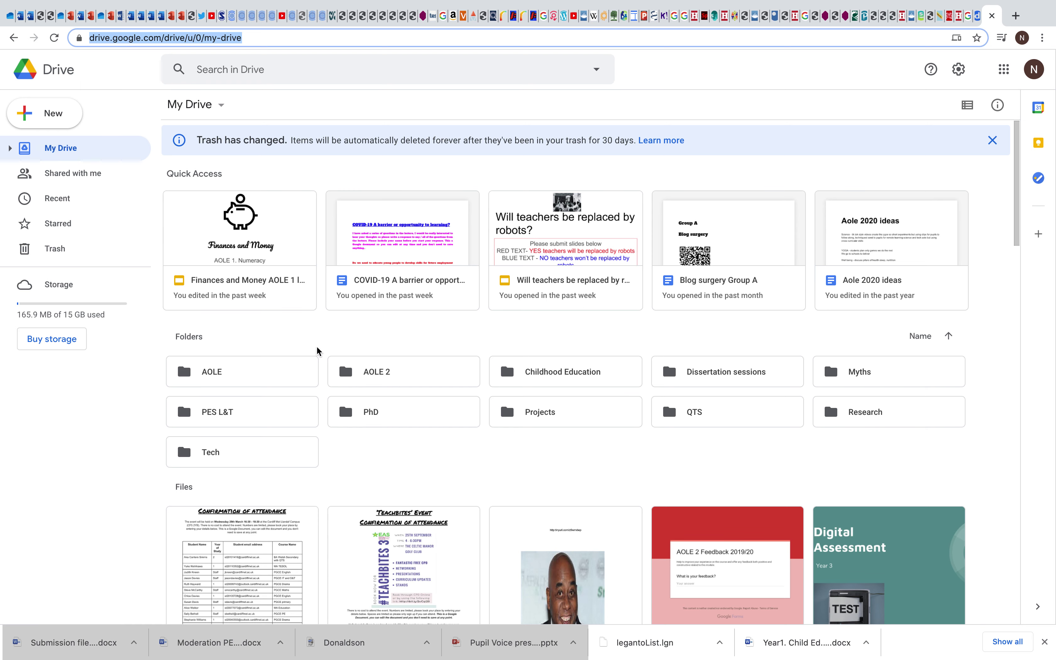
Share the AOLE folder so anyone with the link has Viewer access
left_click(55, 115)
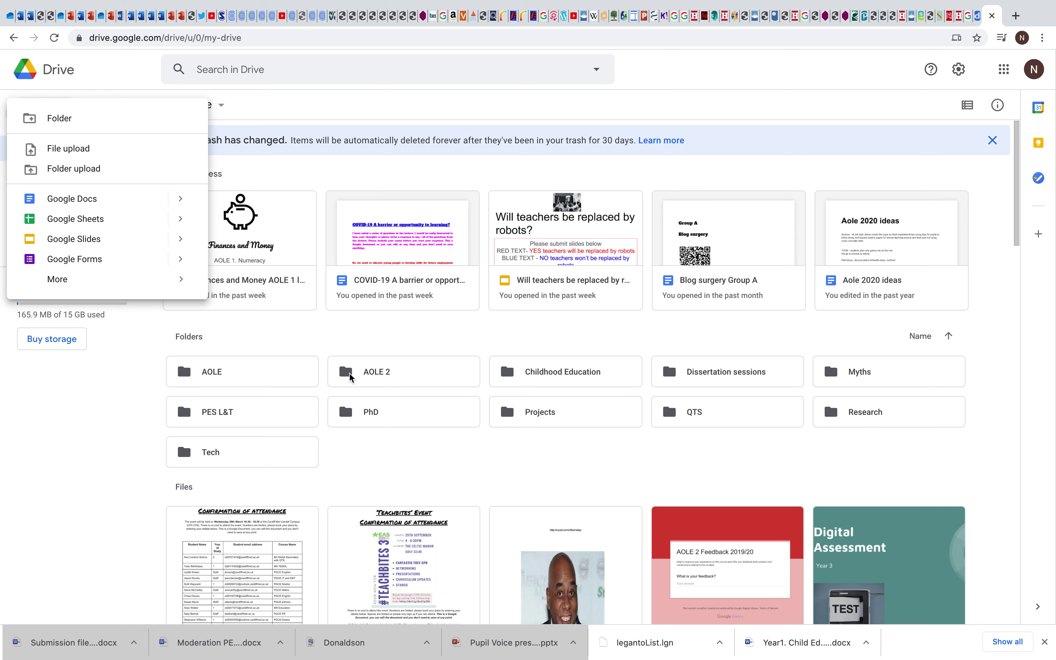
left_click(267, 380)
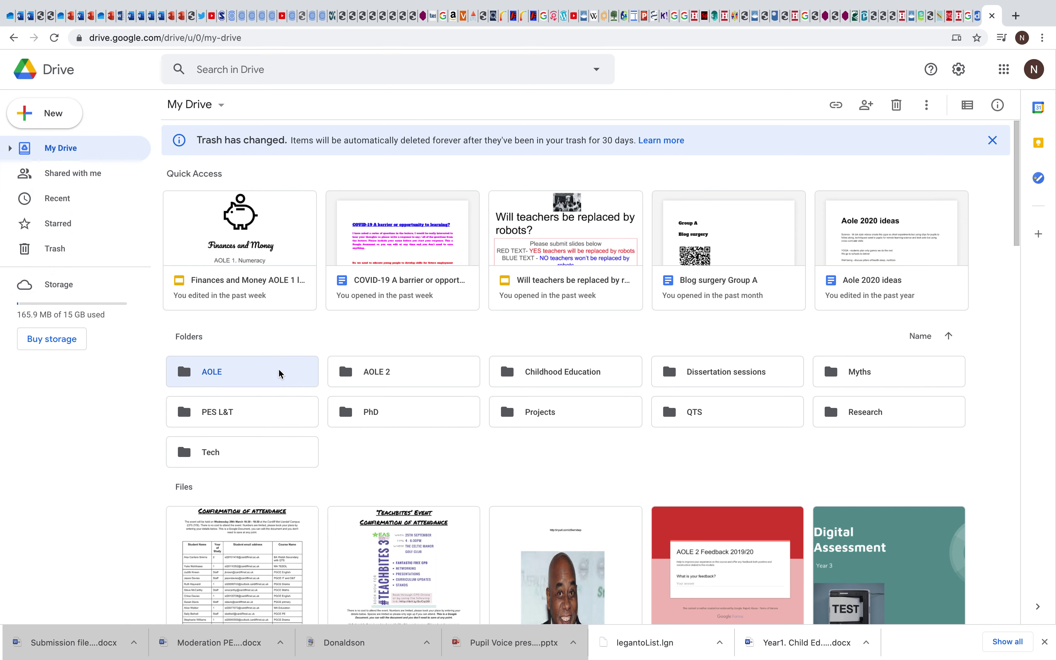
right_click(279, 370)
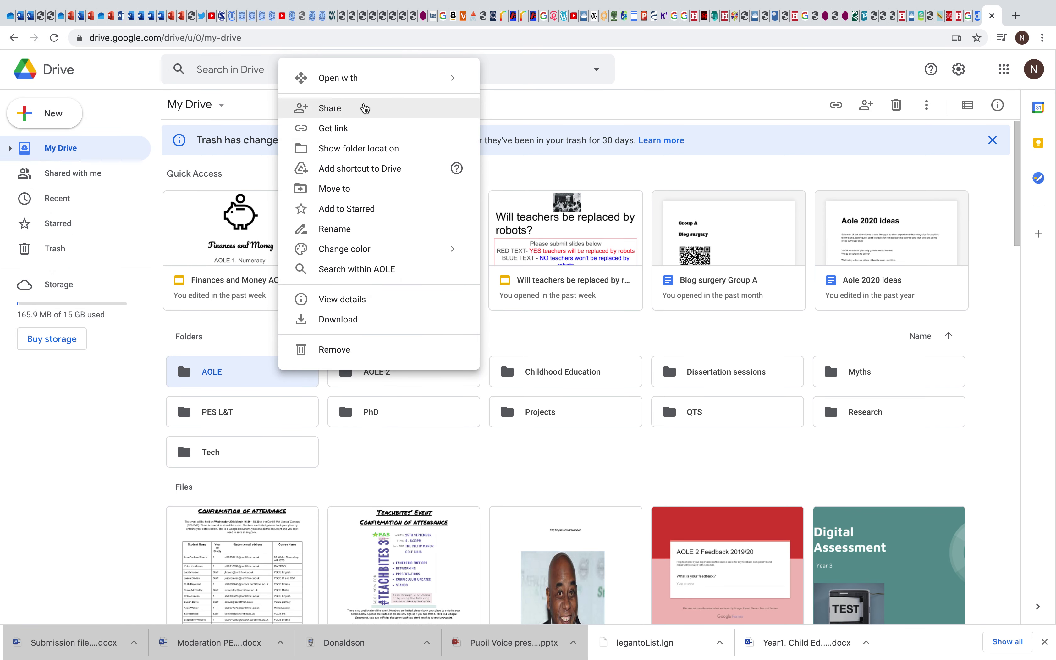
left_click(364, 109)
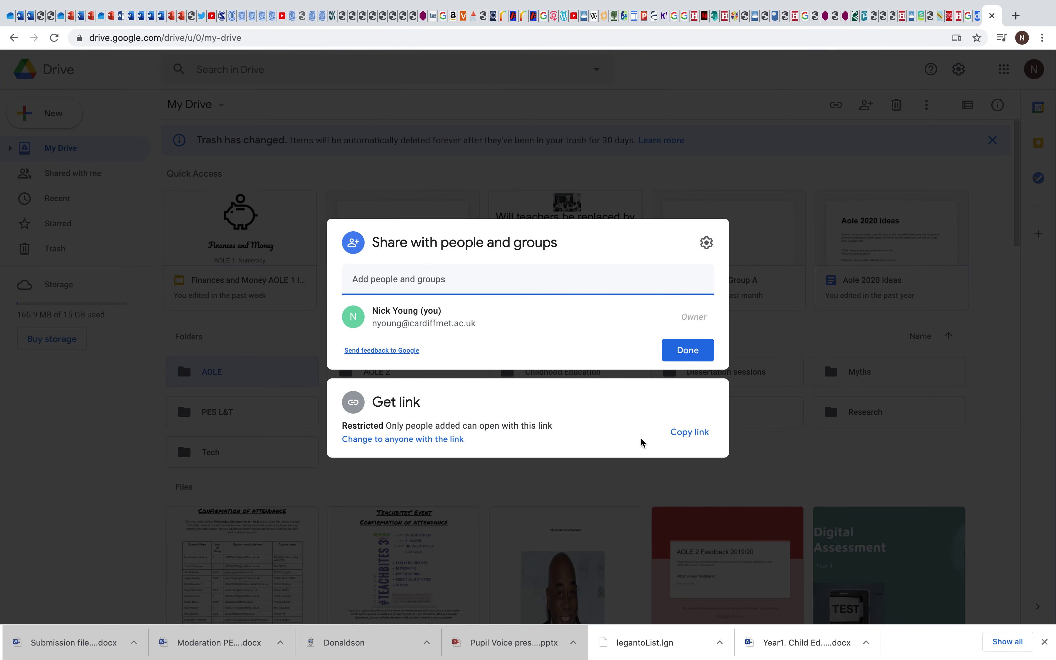
left_click(395, 441)
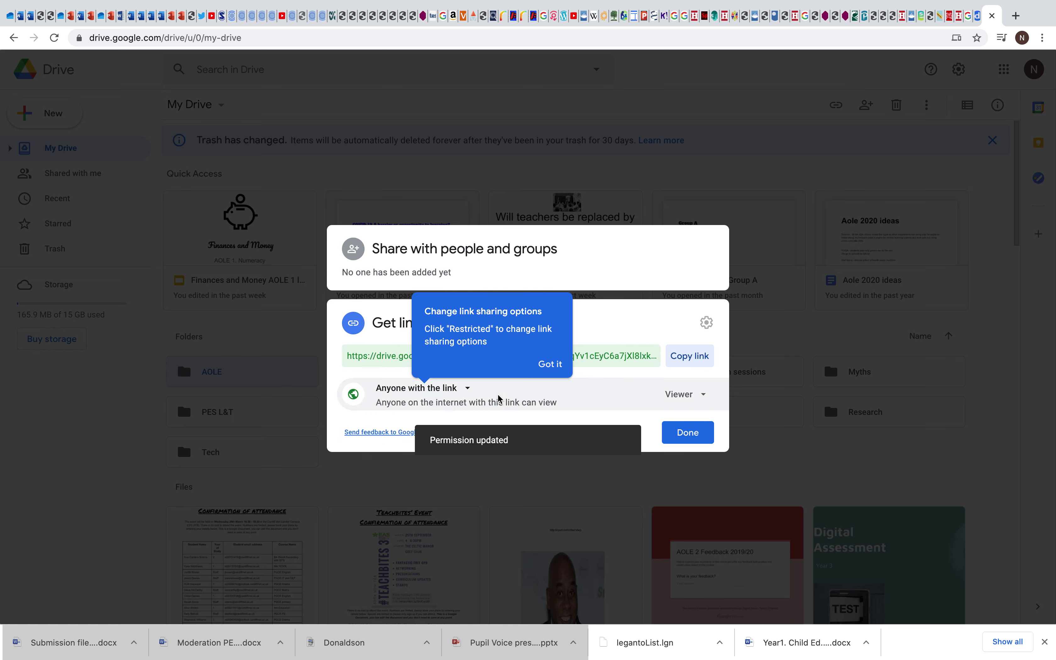
left_click(464, 389)
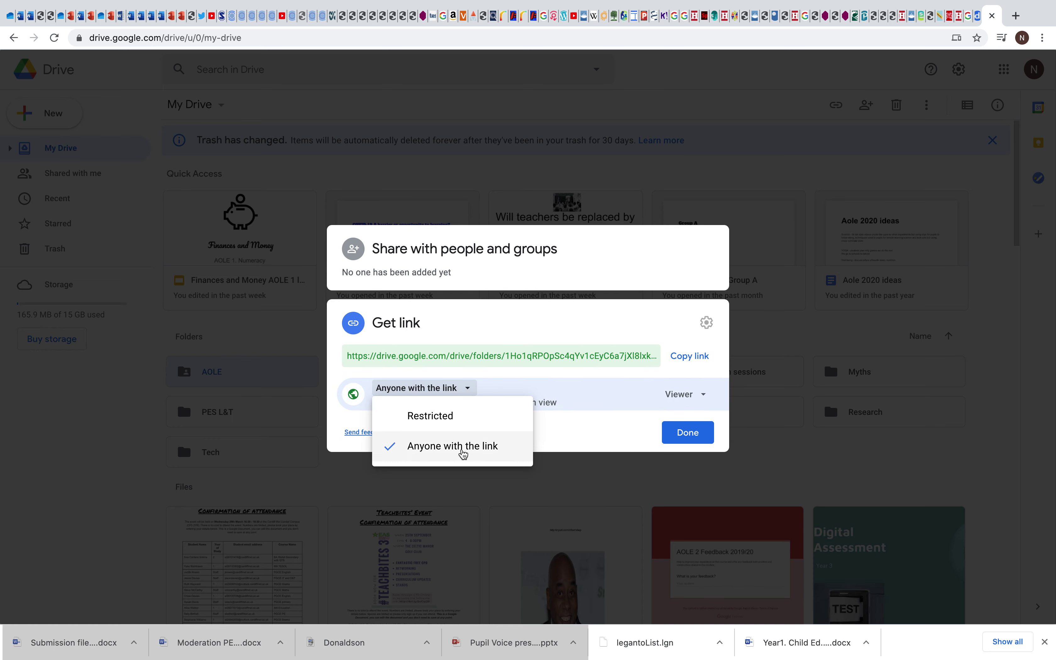
left_click(702, 396)
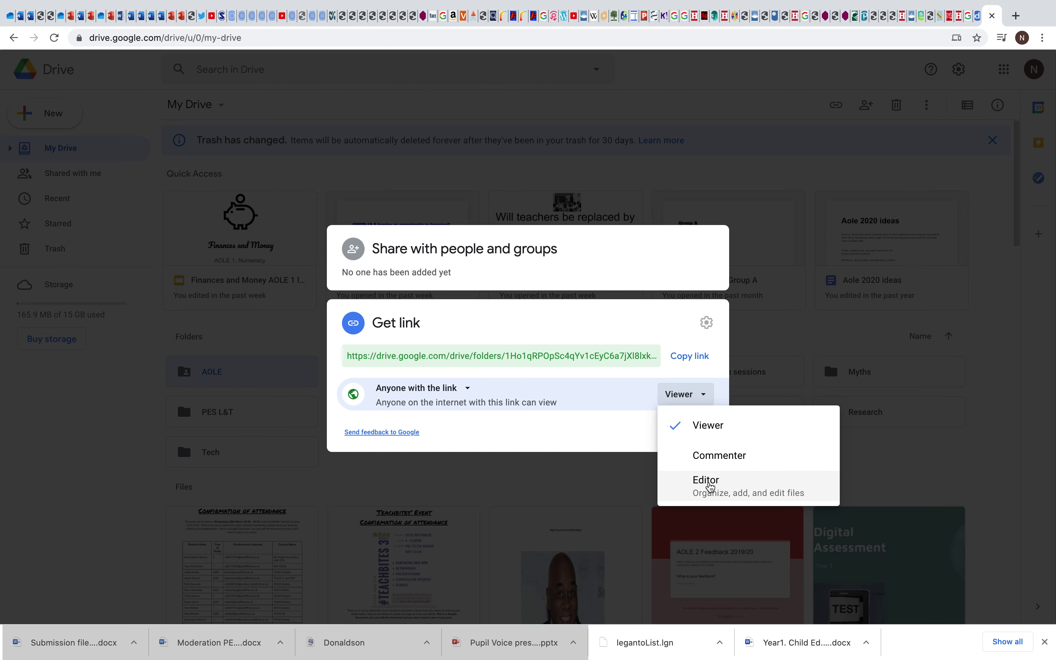
left_click(582, 480)
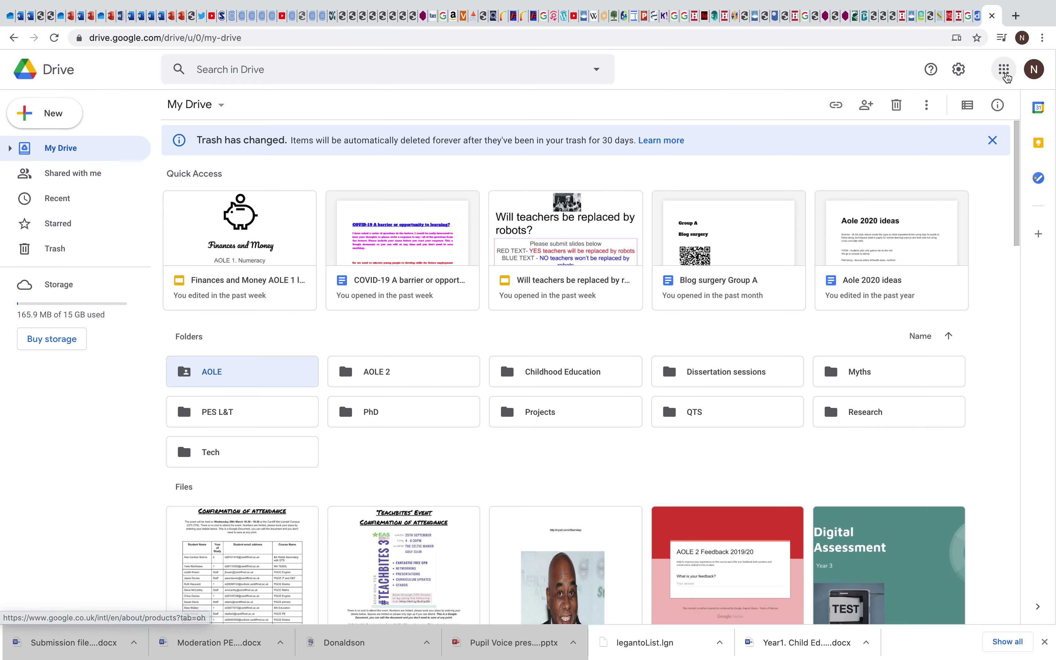
left_click(1004, 70)
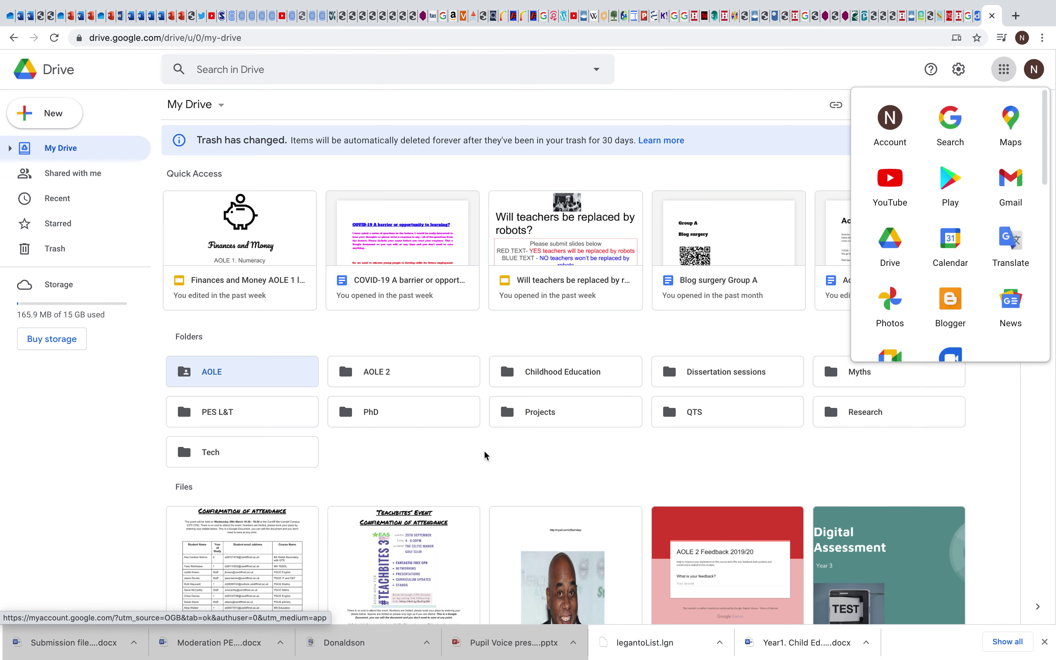
left_click(866, 466)
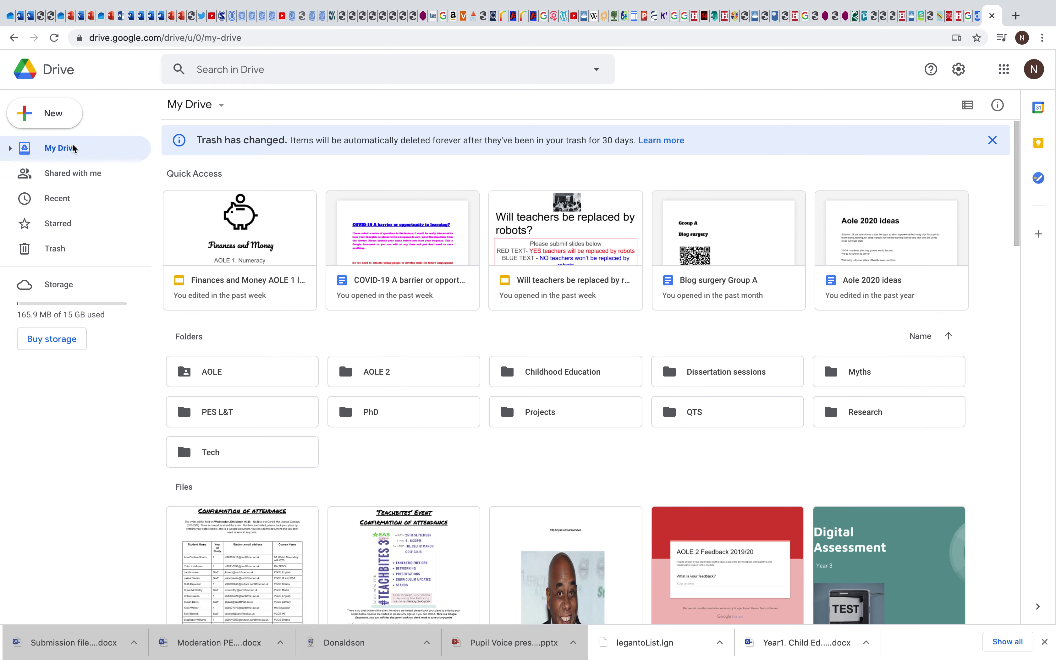
left_click(28, 113)
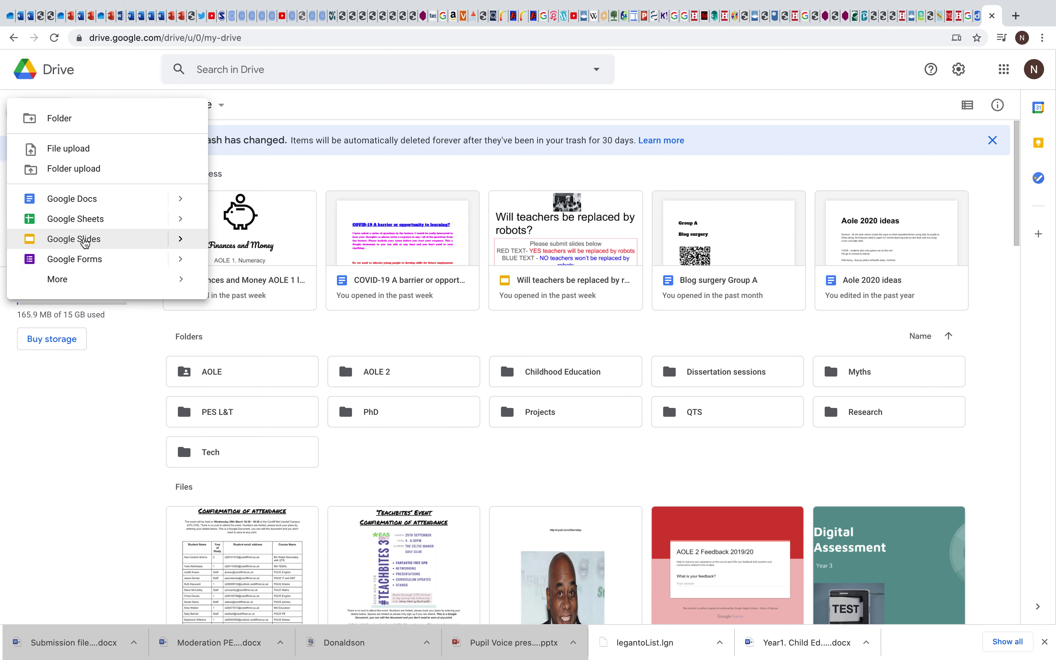
left_click(546, 470)
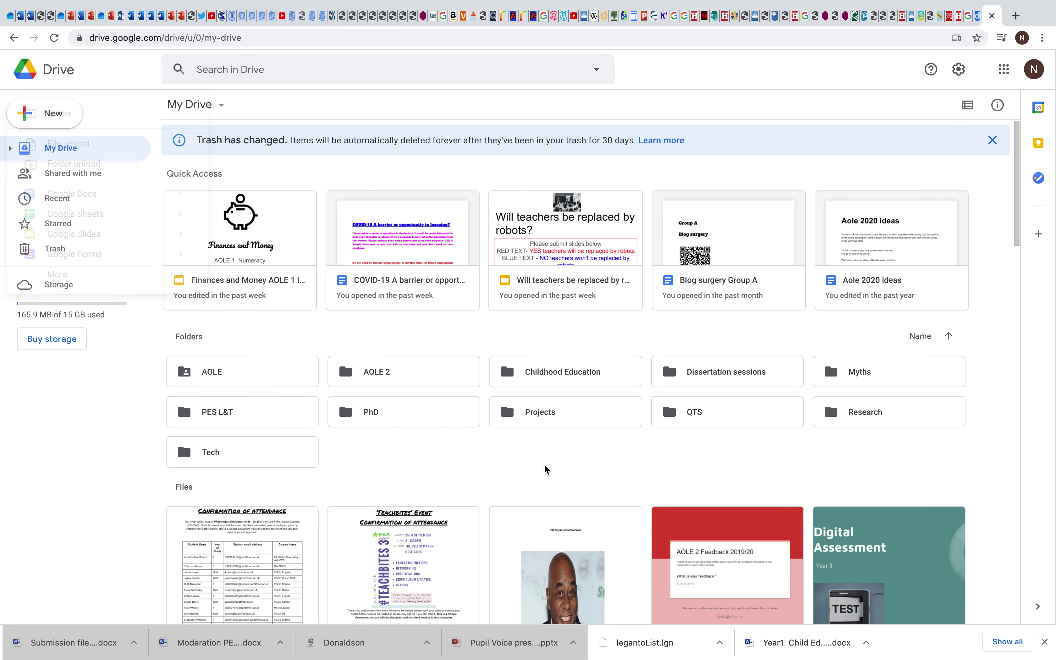